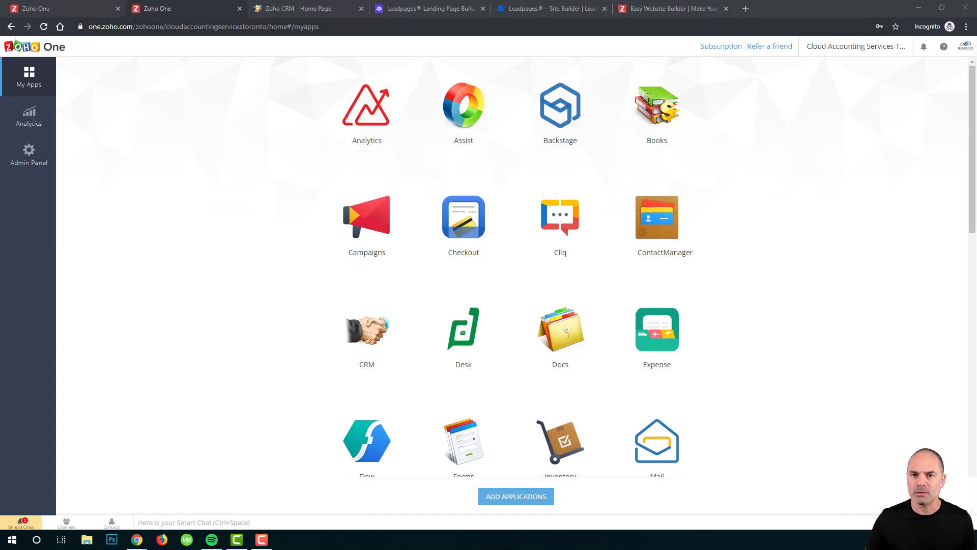
Return to the Zoho One home page at one.zoho.com.
{"action": "left_click_drag", "start_coordinate": [134, 25], "coordinate": [688, 133]}
{"action": "key", "text": "BackSpace"}
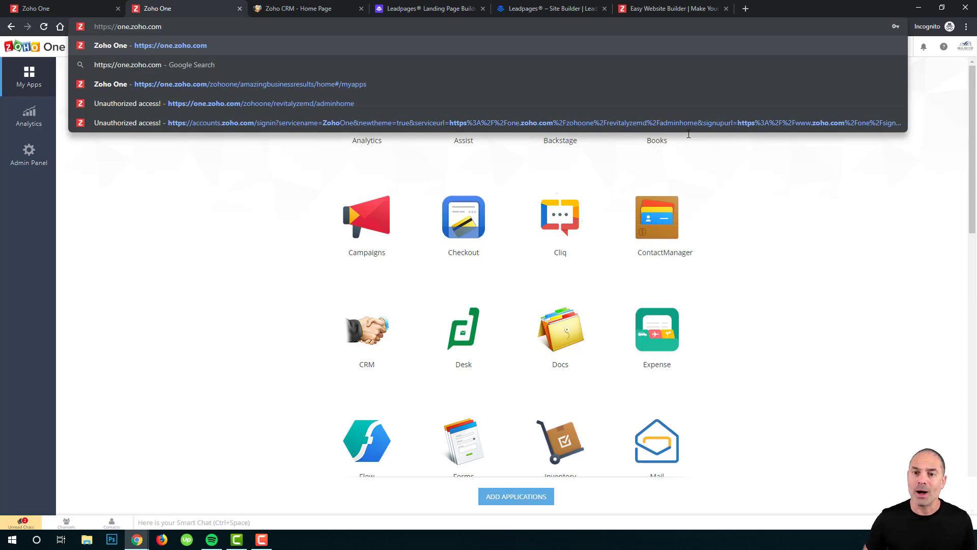
{"action": "key", "text": "Return"}
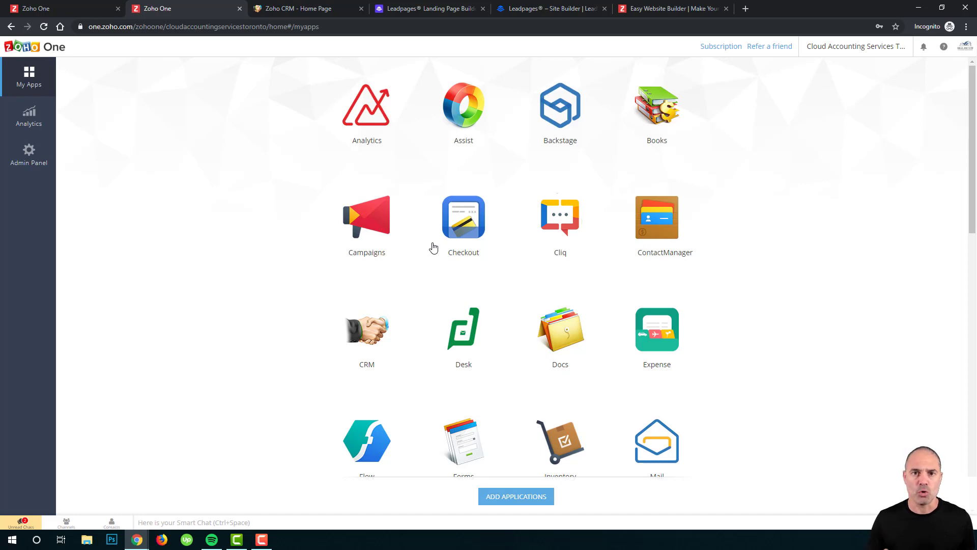
Add Connect from the list of available applications to the organisation.
{"action": "left_click", "coordinate": [514, 501]}
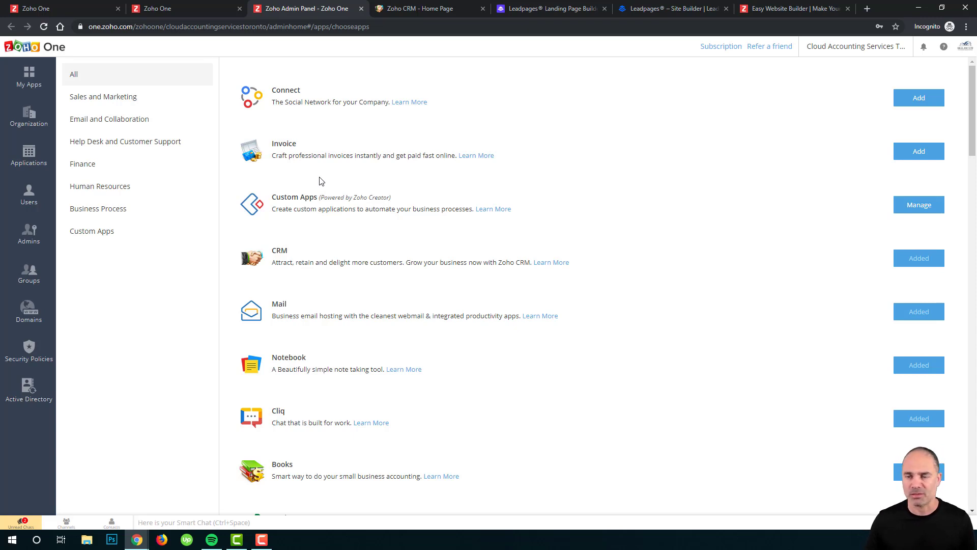
{"action": "left_click", "coordinate": [921, 98]}
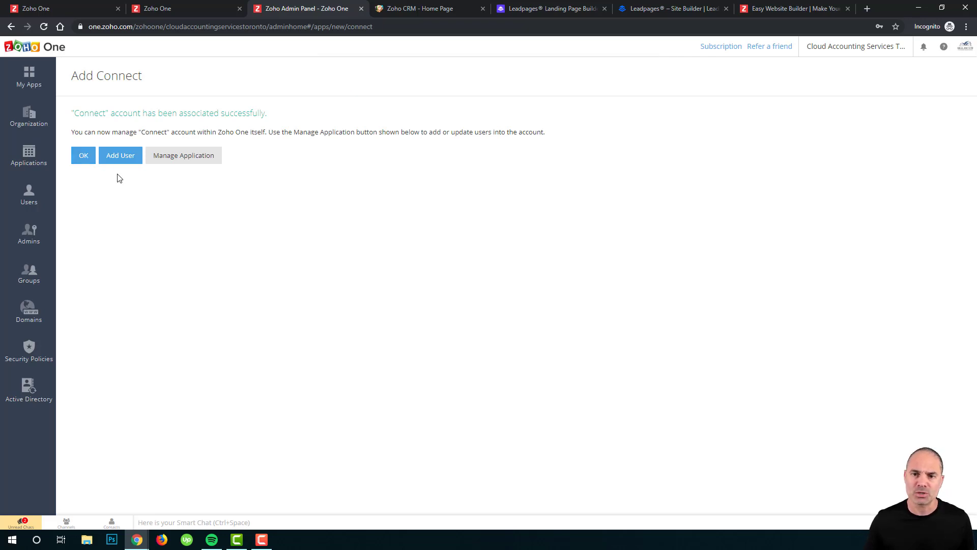
{"action": "left_click", "coordinate": [120, 156]}
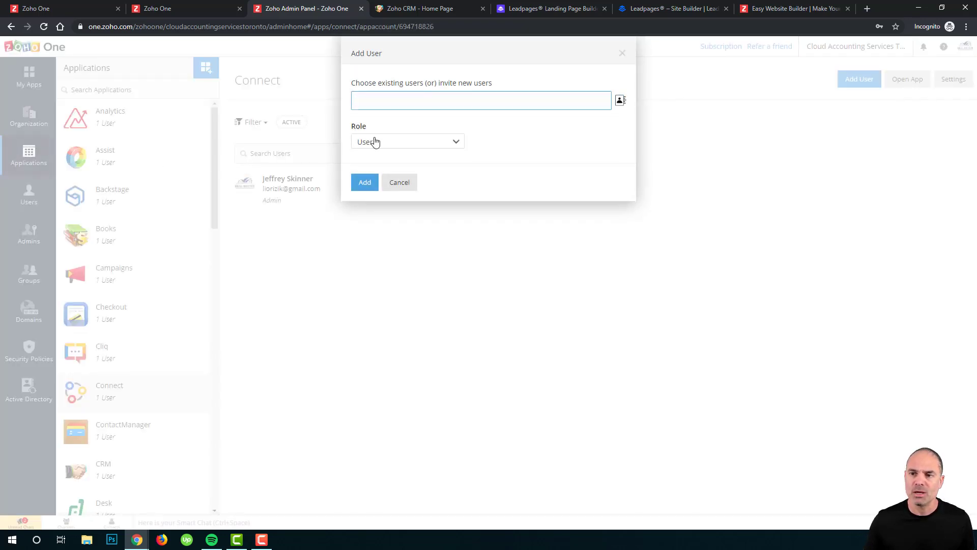
Review Connect's Add User options, leave the role as User, and cancel without adding anyone.
{"action": "left_click", "coordinate": [393, 102]}
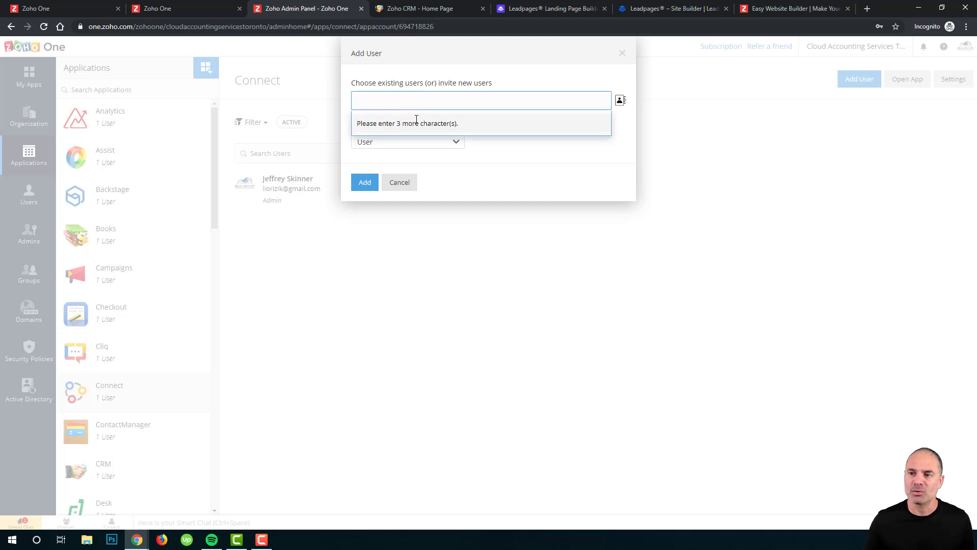
{"action": "left_click", "coordinate": [621, 100]}
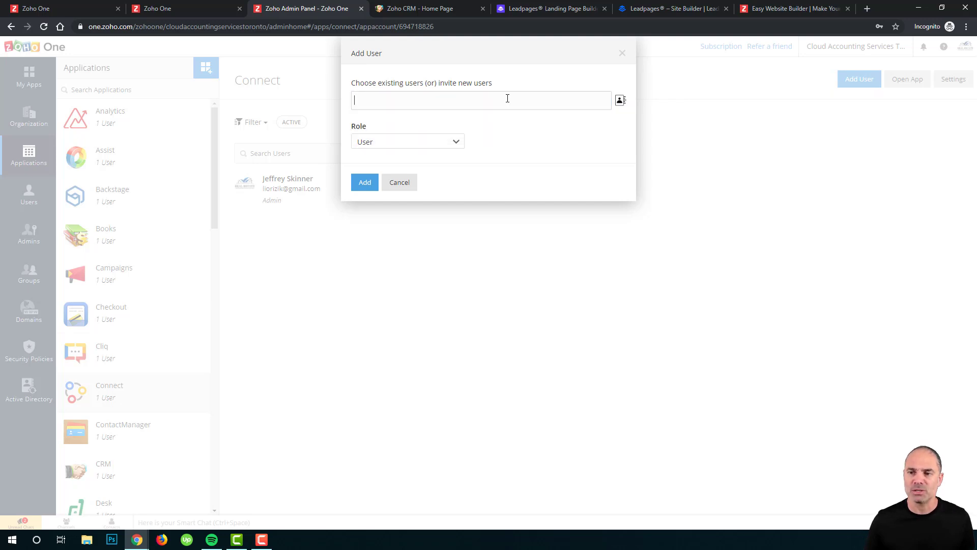
{"action": "left_click", "coordinate": [407, 142]}
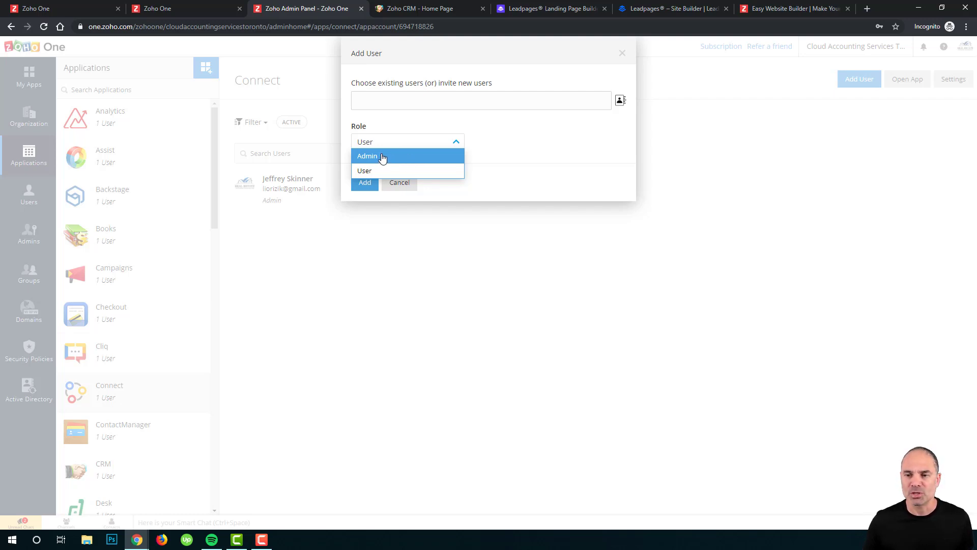
{"action": "left_click", "coordinate": [455, 186]}
{"action": "left_click", "coordinate": [401, 184]}
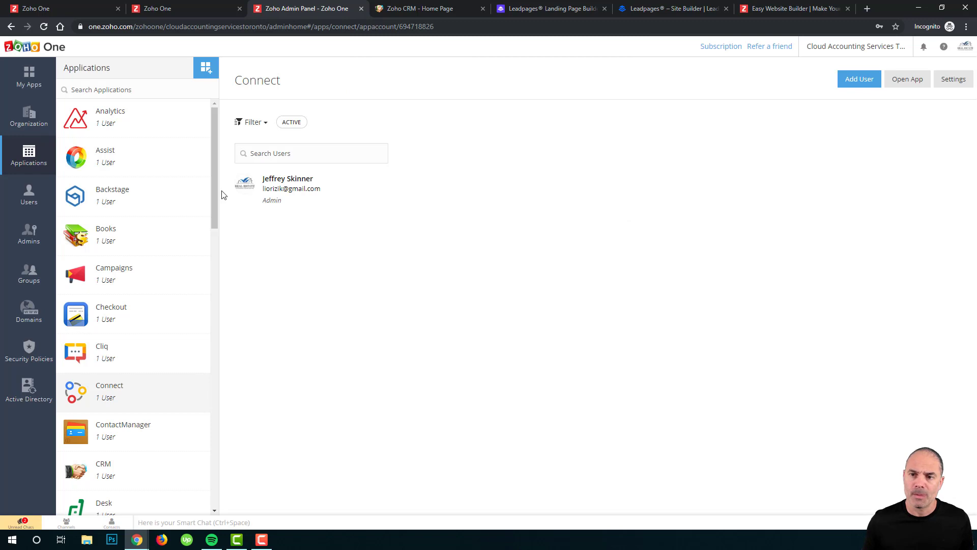
Browse the Cliq, Checkout and Campaigns user lists, highlighting the Campaigns owner's Standard Admin role.
{"action": "left_click", "coordinate": [106, 354]}
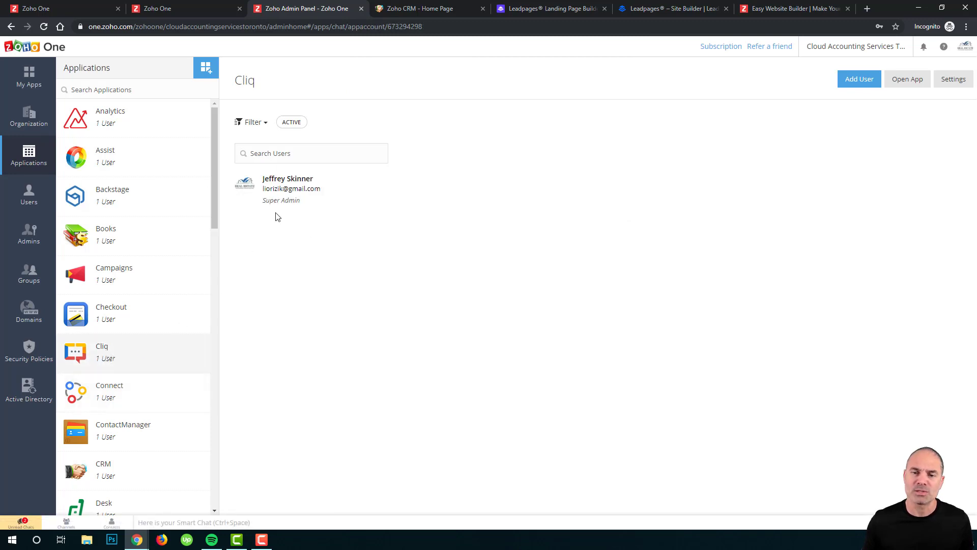
{"action": "left_click", "coordinate": [161, 306]}
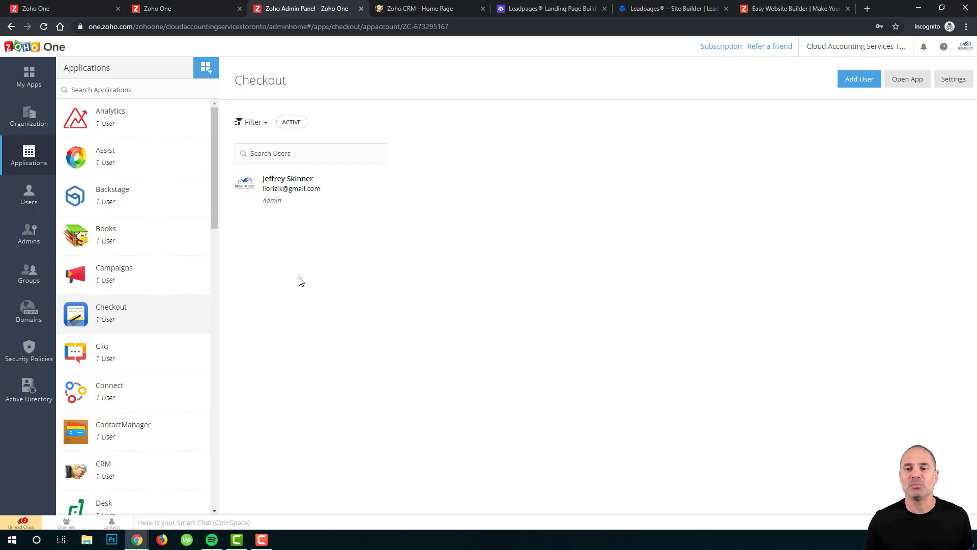
{"action": "left_click", "coordinate": [173, 279]}
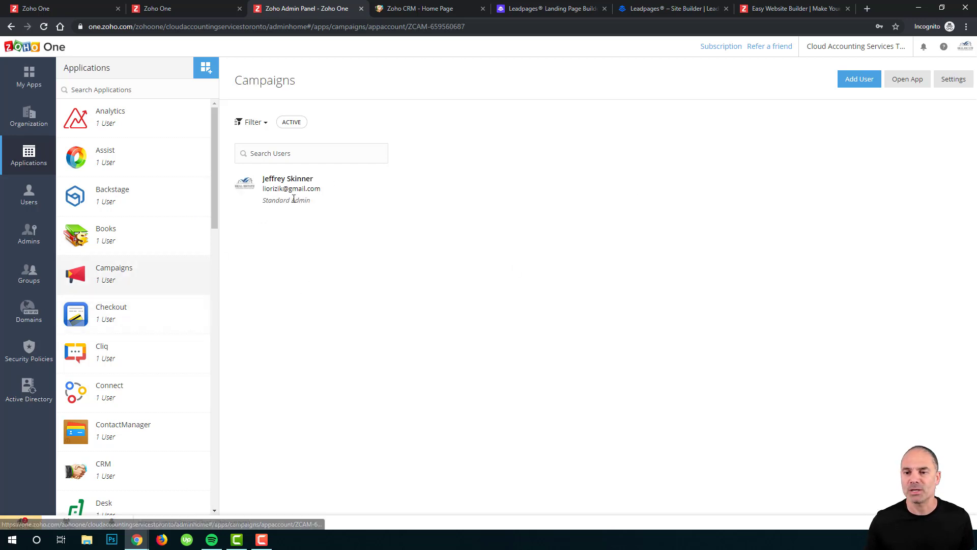
{"action": "left_click_drag", "start_coordinate": [258, 204], "coordinate": [291, 201]}
{"action": "triple_click", "coordinate": [291, 201]}
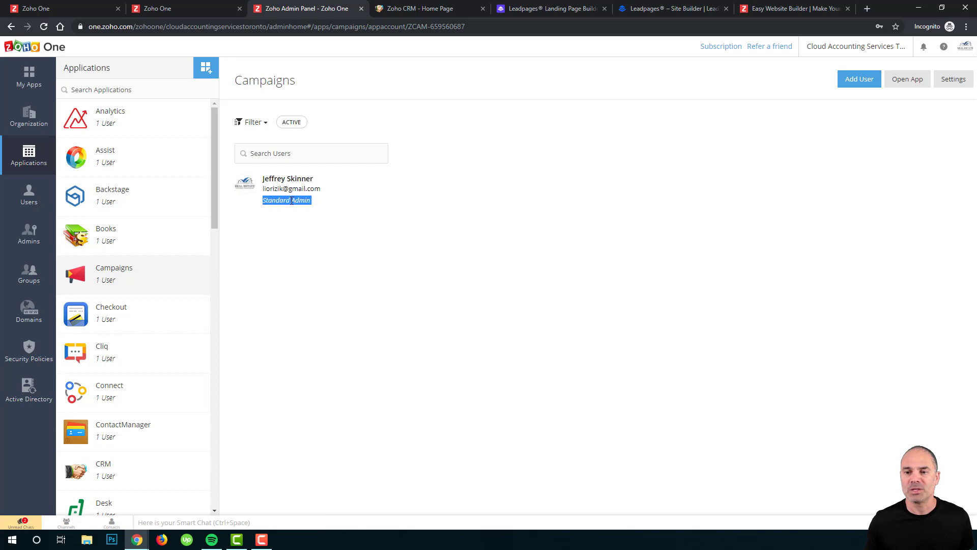
From Users, start a new user and enter the first and last name.
{"action": "left_click", "coordinate": [278, 296]}
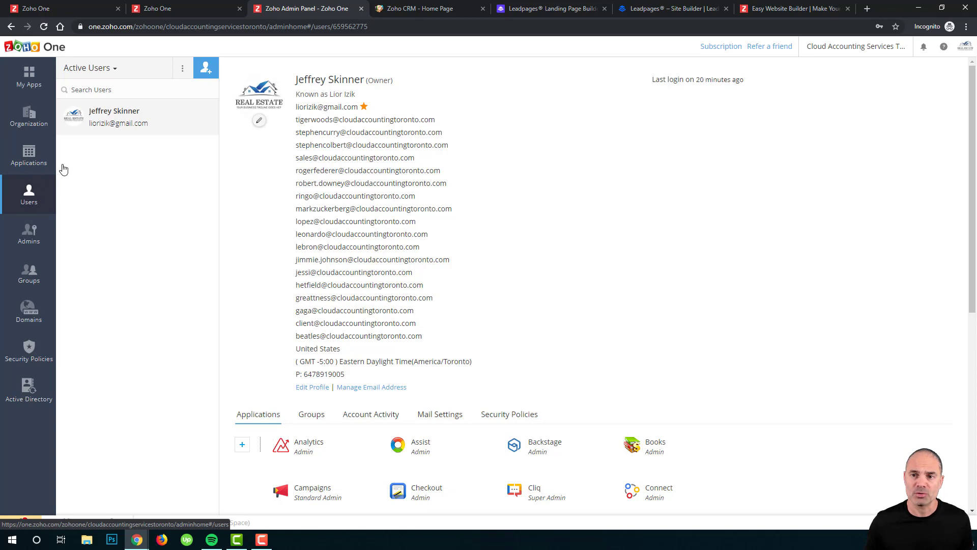
{"action": "left_click", "coordinate": [207, 70]}
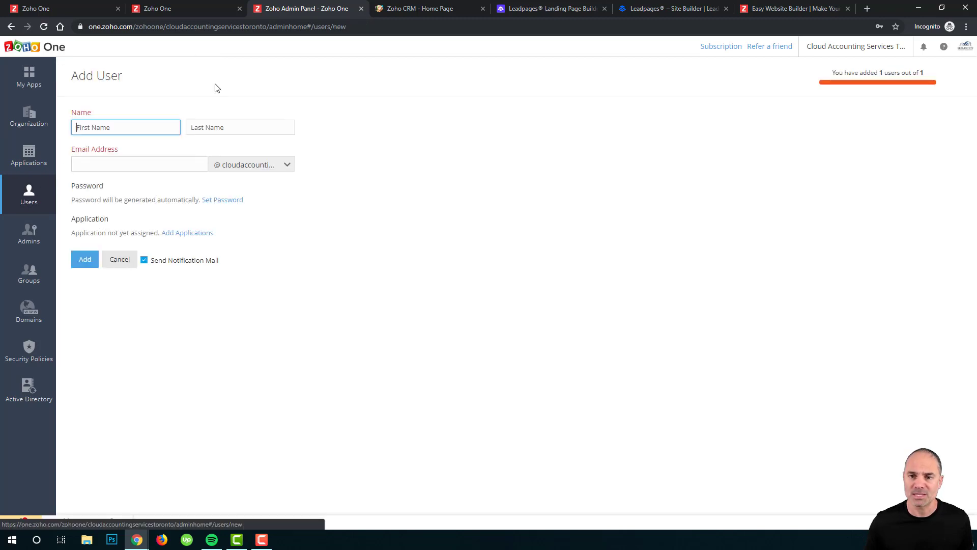
{"action": "left_click", "coordinate": [132, 127]}
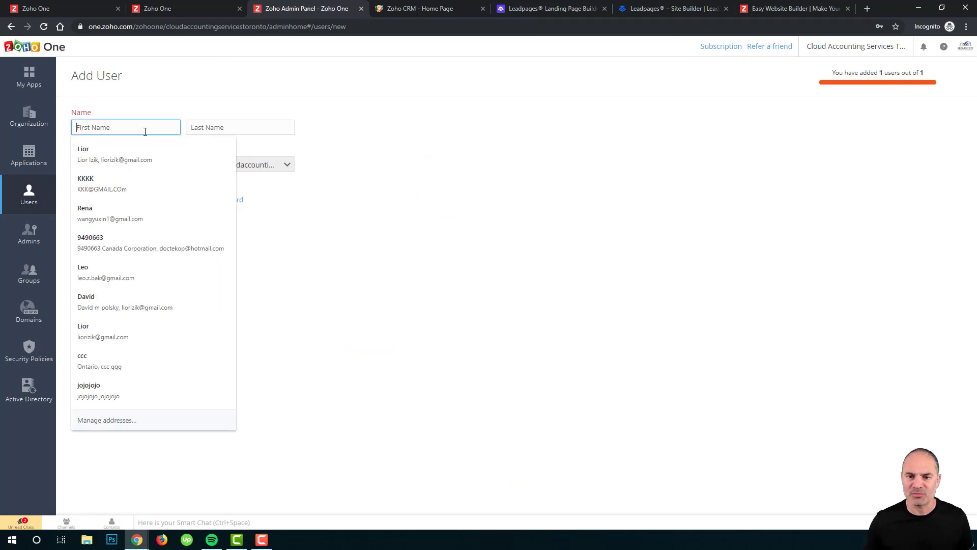
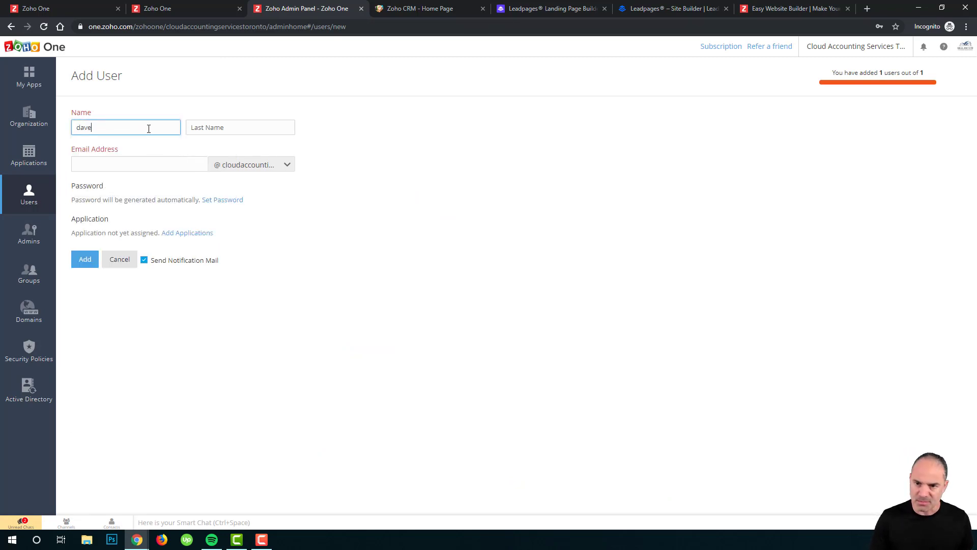
{"action": "key", "text": "Tab"}
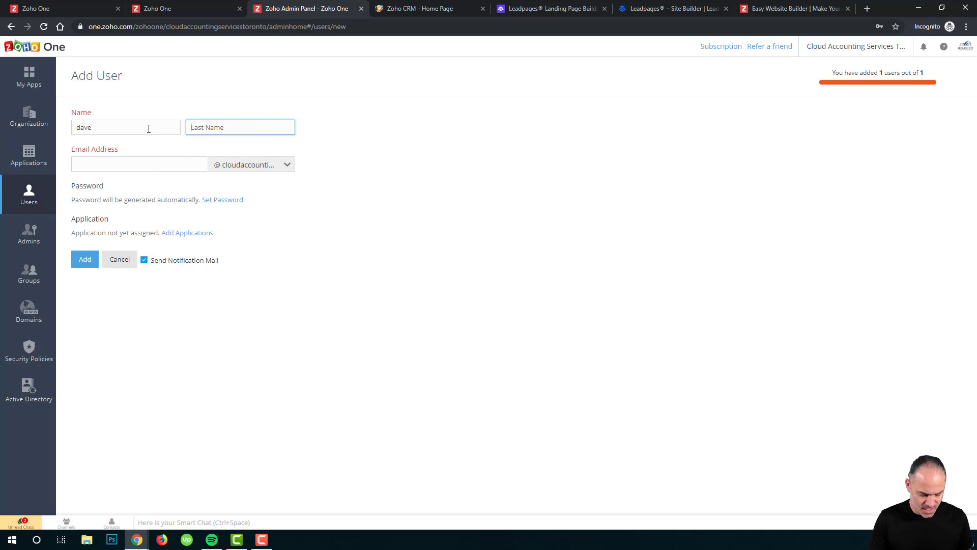
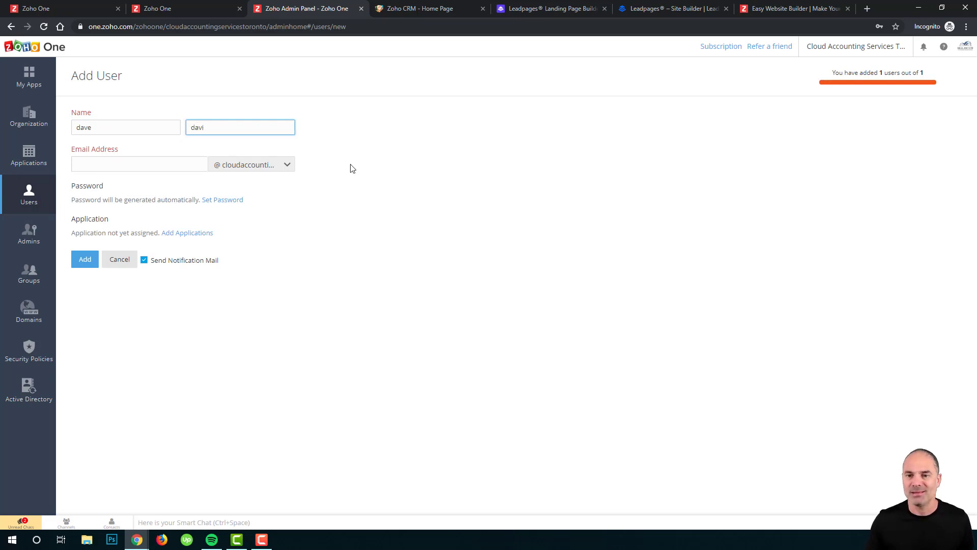
Enter the user's e-mail username and begin typing a manually set password.
{"action": "left_click", "coordinate": [195, 162]}
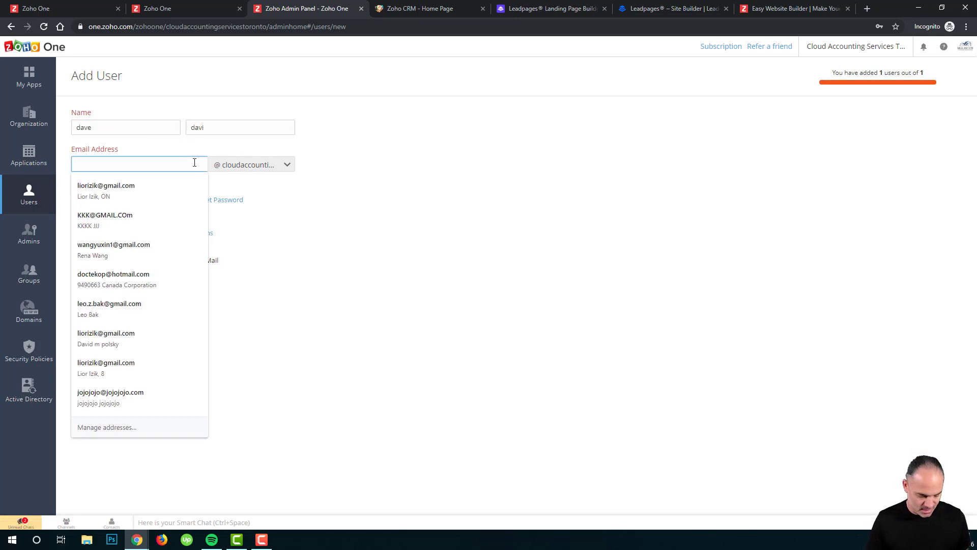
{"action": "type", "text": "dave"}
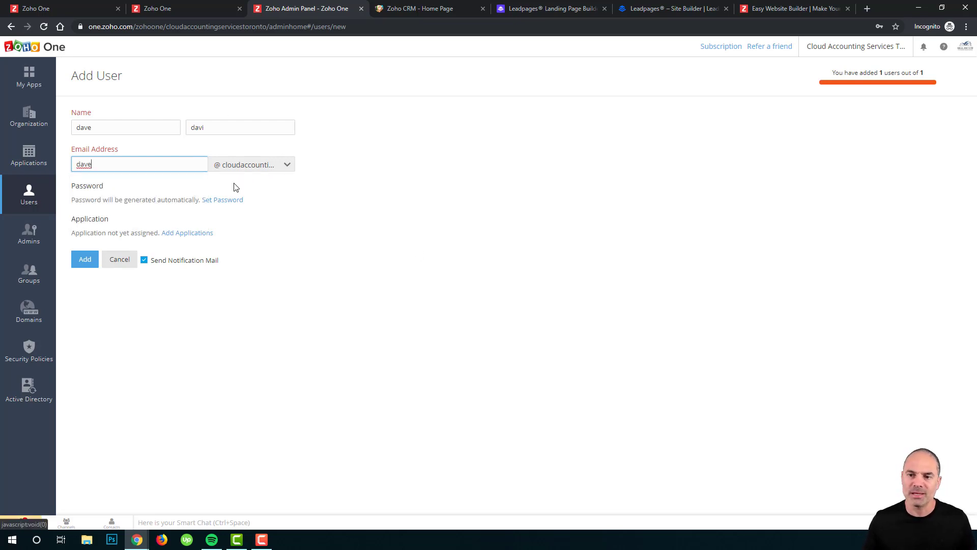
{"action": "left_click", "coordinate": [207, 202]}
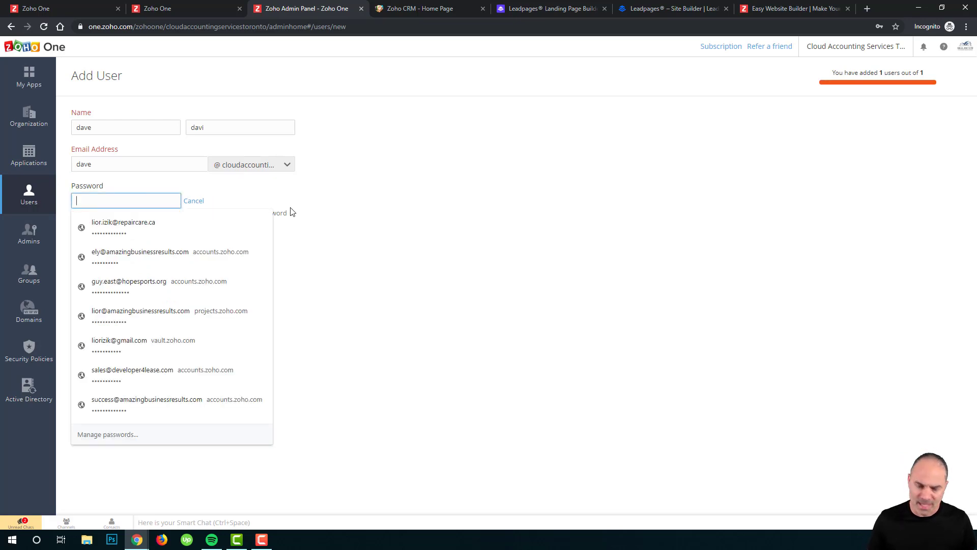
{"action": "type", "text": "a"}
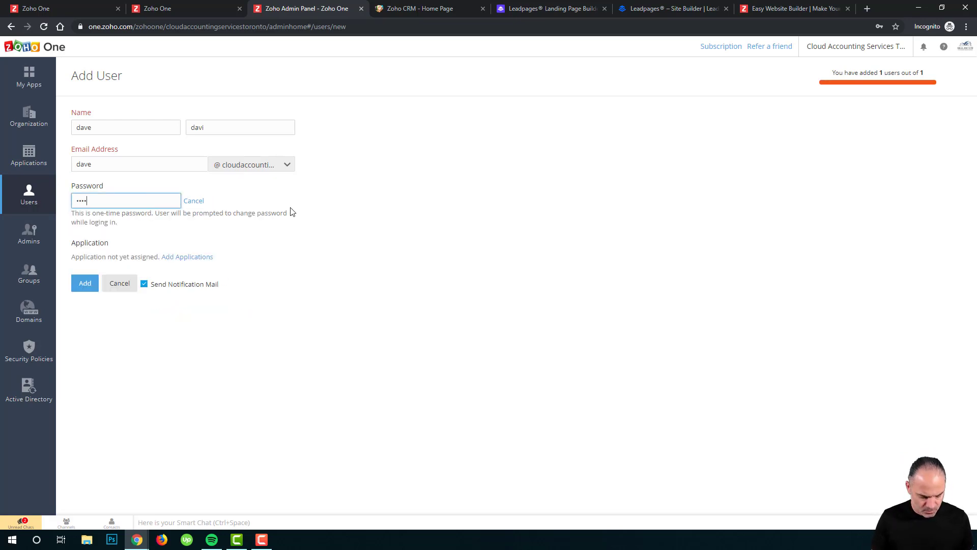
Assign Analytics, Assist and Backstage, granting Assist the Unattended Access permission.
{"action": "left_click", "coordinate": [187, 261]}
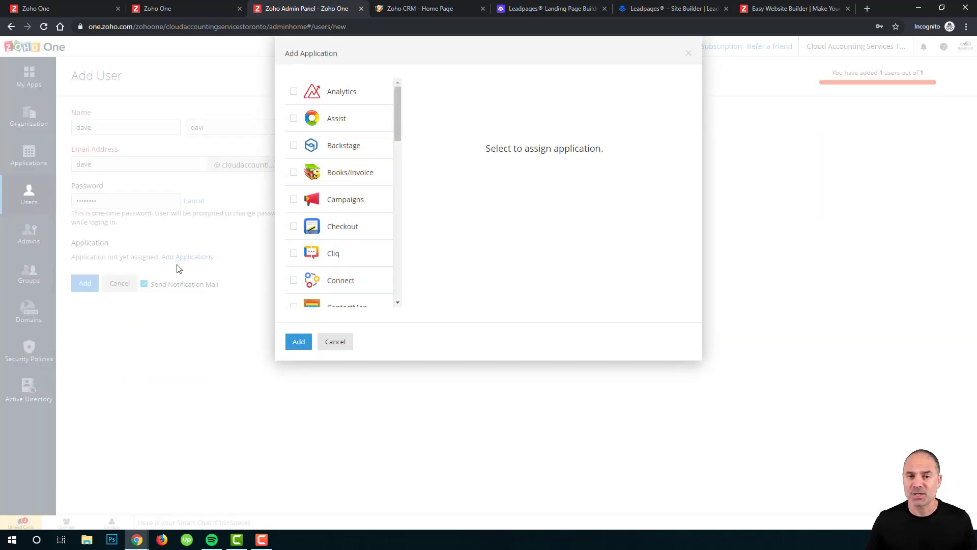
{"action": "left_click", "coordinate": [294, 92]}
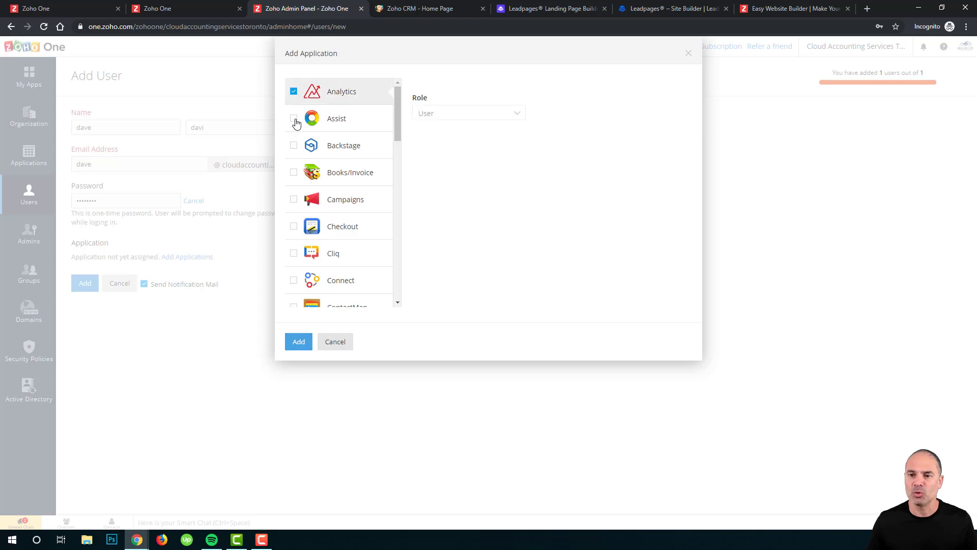
{"action": "left_click", "coordinate": [293, 119]}
{"action": "left_click", "coordinate": [293, 146]}
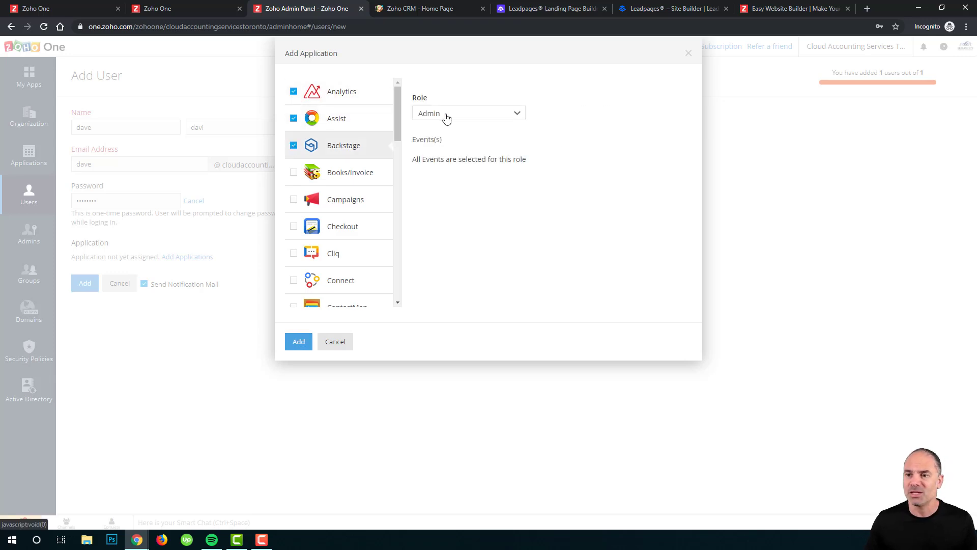
{"action": "left_click", "coordinate": [363, 125]}
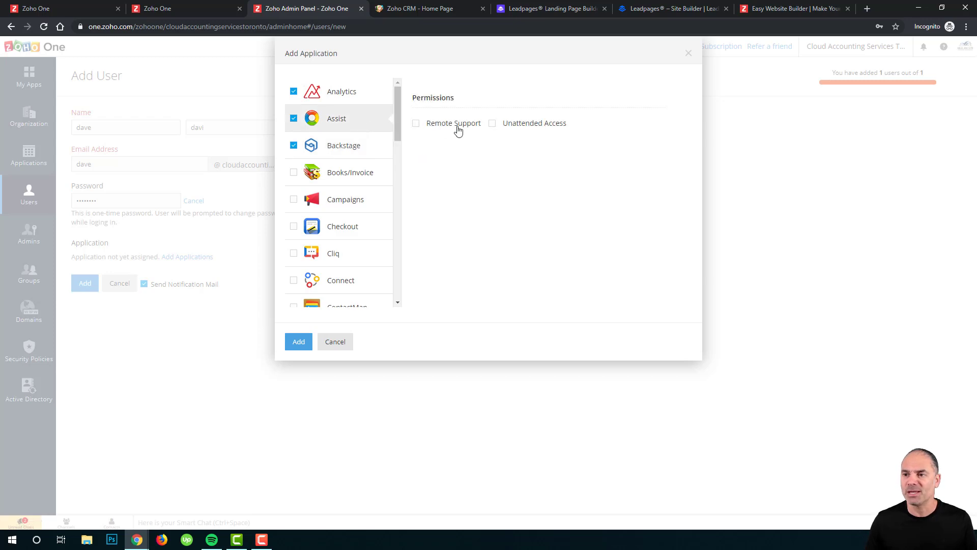
{"action": "left_click", "coordinate": [492, 123]}
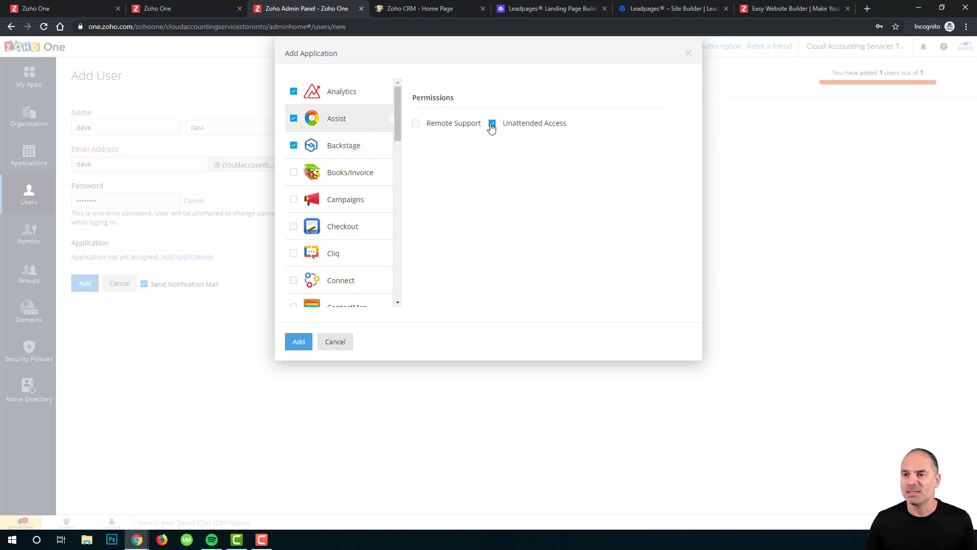
{"action": "left_click", "coordinate": [352, 102]}
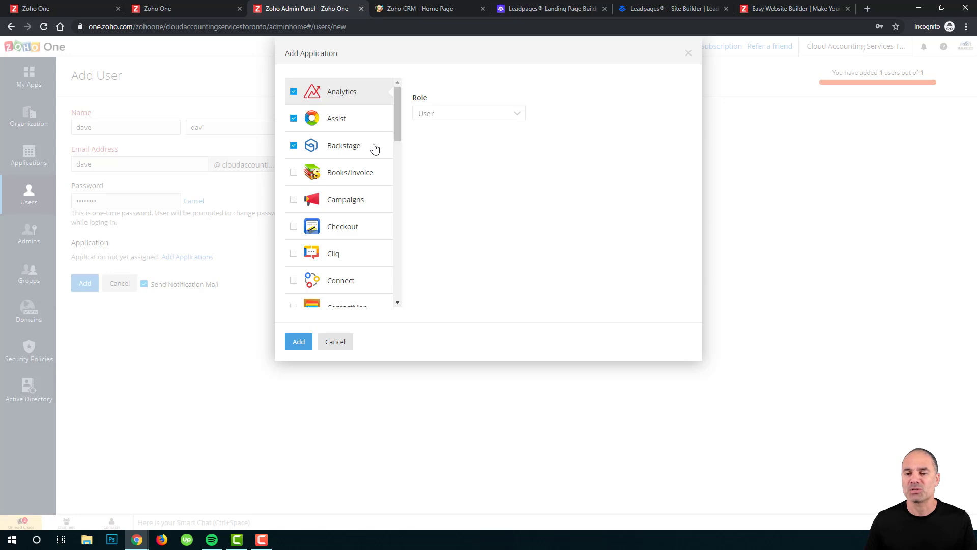
Tick CRM and give it the Manager role with the Training profile.
{"action": "scroll", "coordinate": [363, 203], "scroll_direction": "down", "scroll_amount": 1}
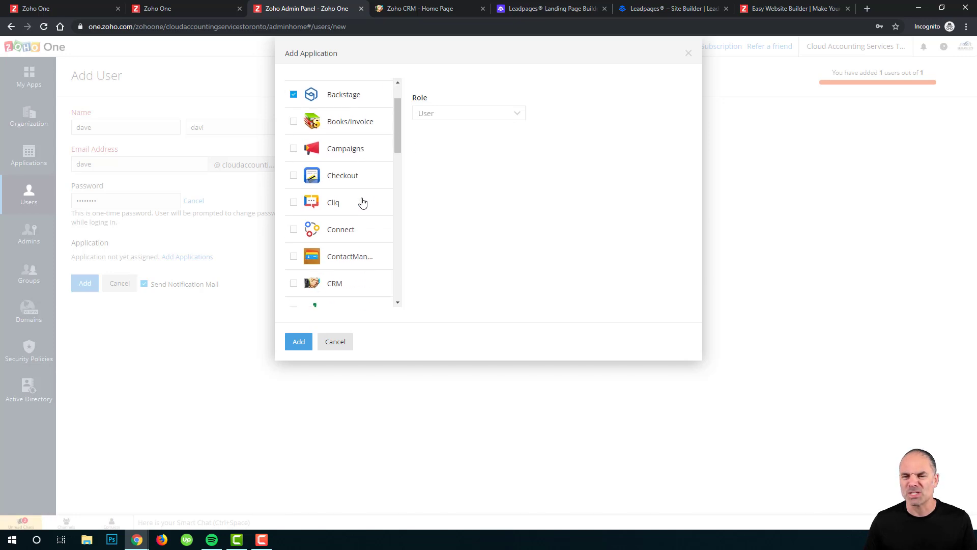
{"action": "scroll", "coordinate": [363, 203], "scroll_direction": "down", "scroll_amount": 1}
{"action": "left_click", "coordinate": [338, 233]}
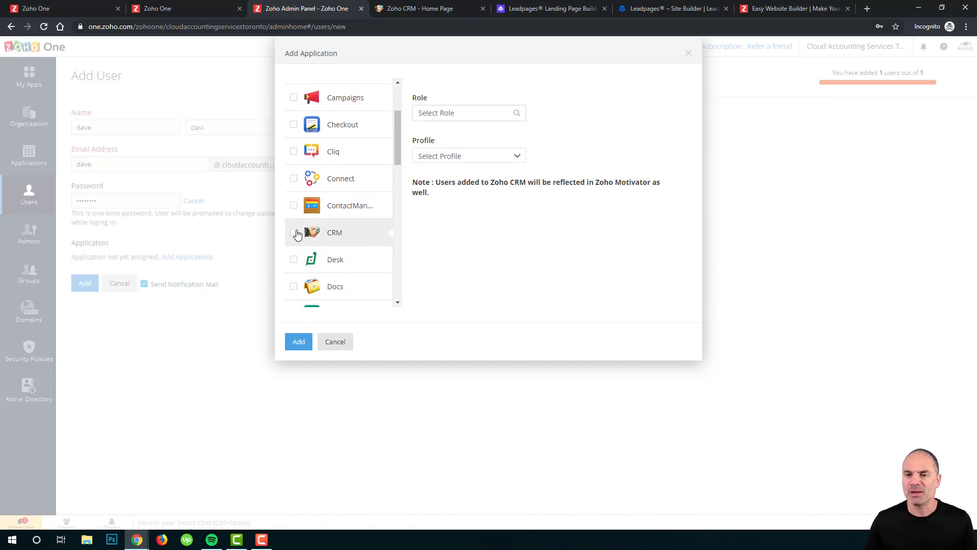
{"action": "left_click", "coordinate": [295, 233]}
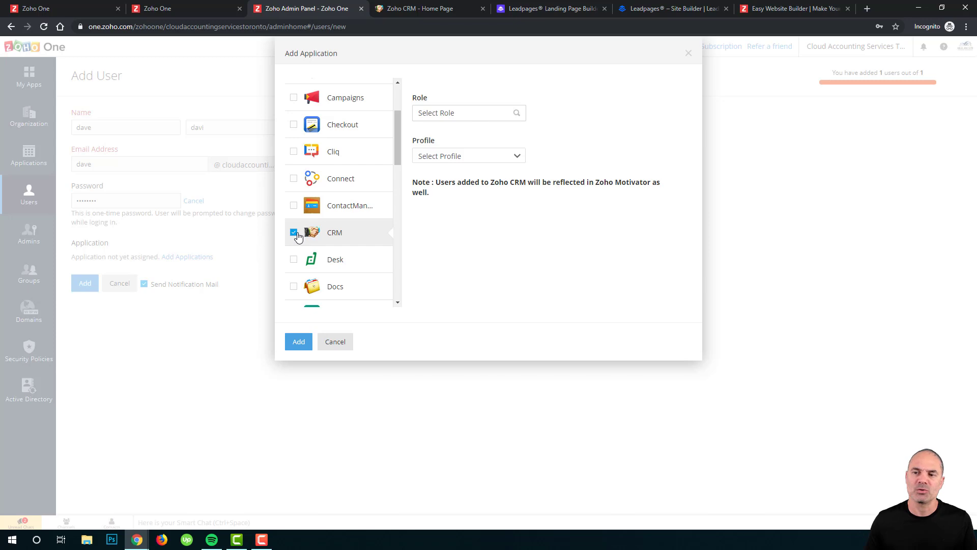
{"action": "left_click", "coordinate": [455, 113]}
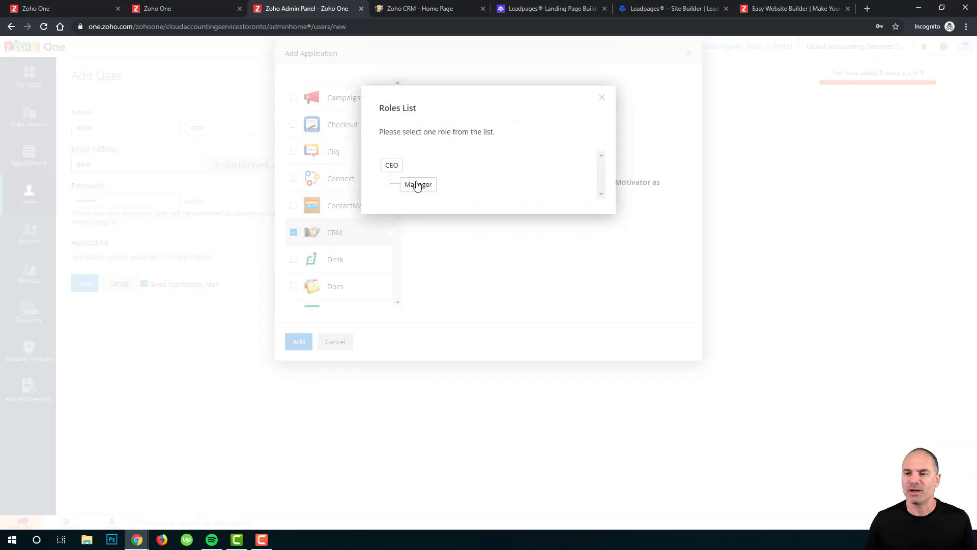
{"action": "left_click", "coordinate": [416, 184]}
{"action": "left_click", "coordinate": [464, 156]}
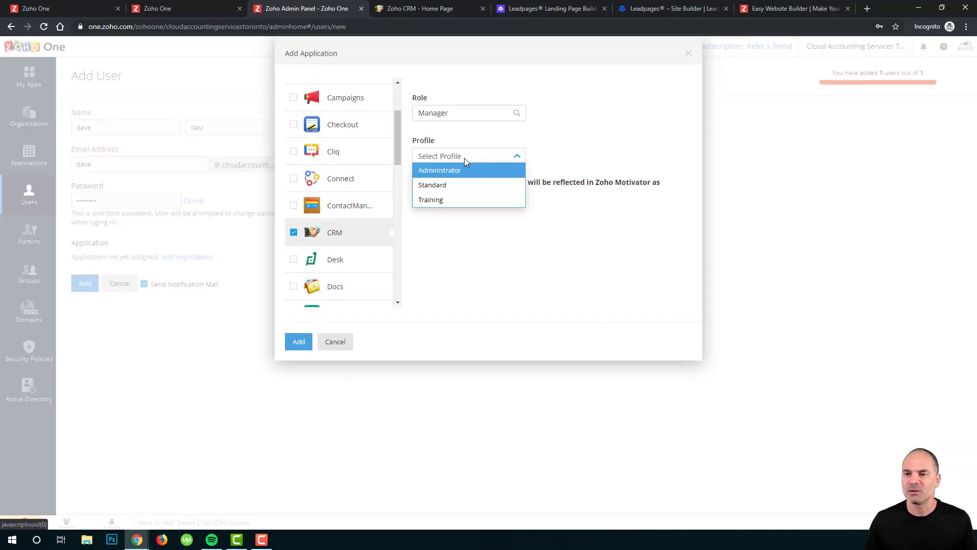
{"action": "left_click", "coordinate": [458, 201]}
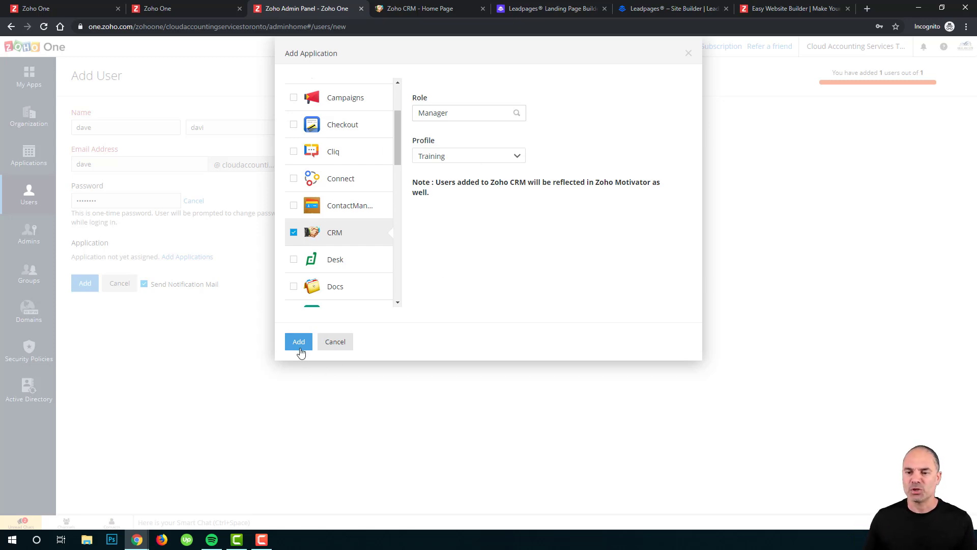
Cancel the application choices and the user, then reopen a blank Add User form showing 1 of 1 users added.
{"action": "left_click", "coordinate": [340, 345]}
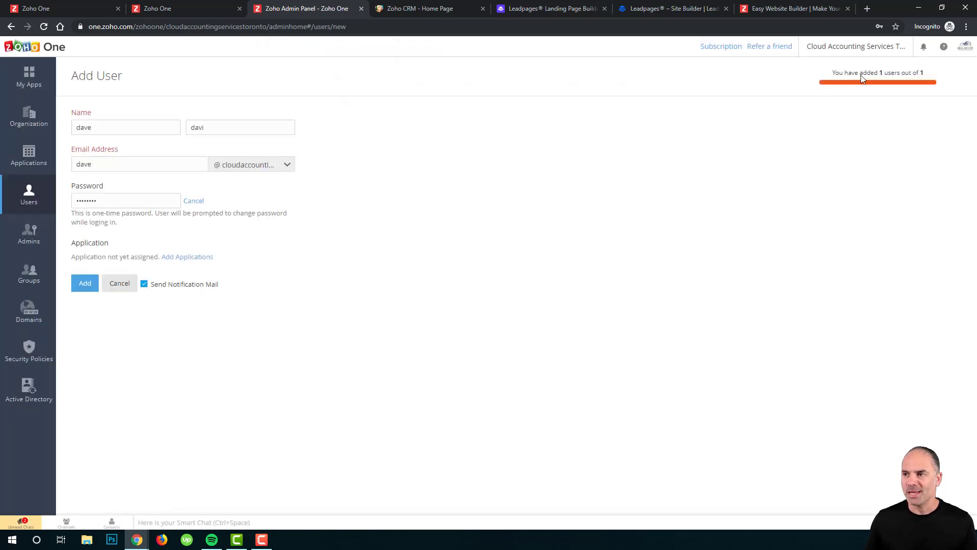
{"action": "left_click_drag", "start_coordinate": [835, 75], "coordinate": [910, 75]}
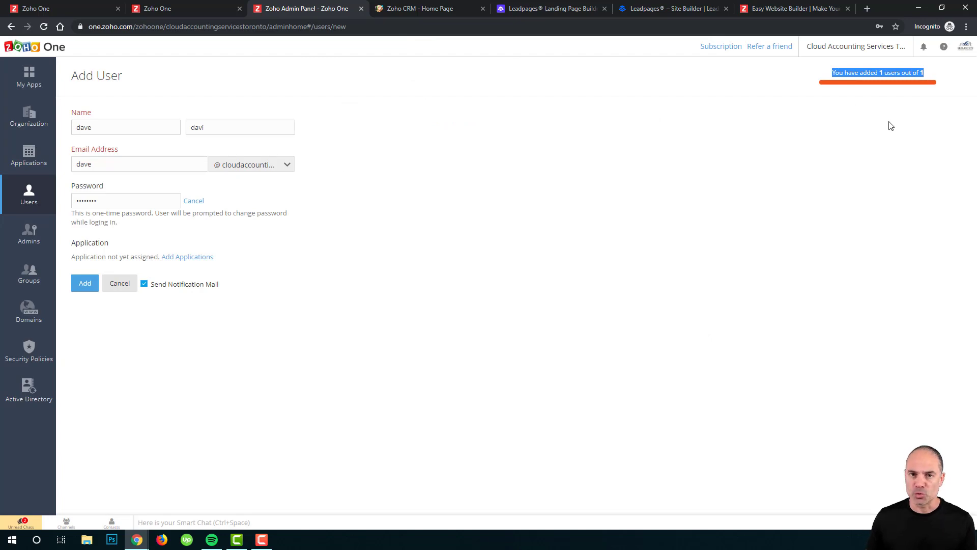
{"action": "left_click", "coordinate": [117, 284]}
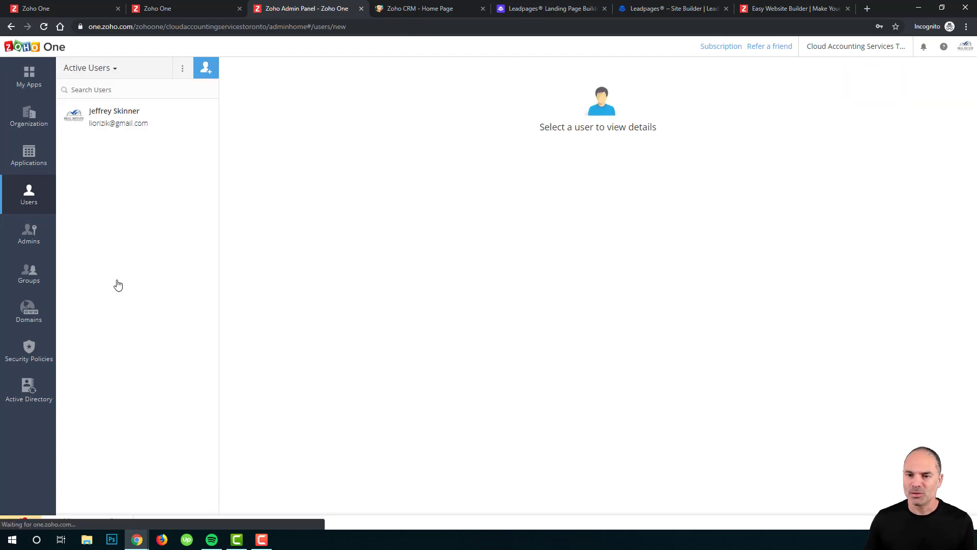
{"action": "left_click", "coordinate": [209, 69]}
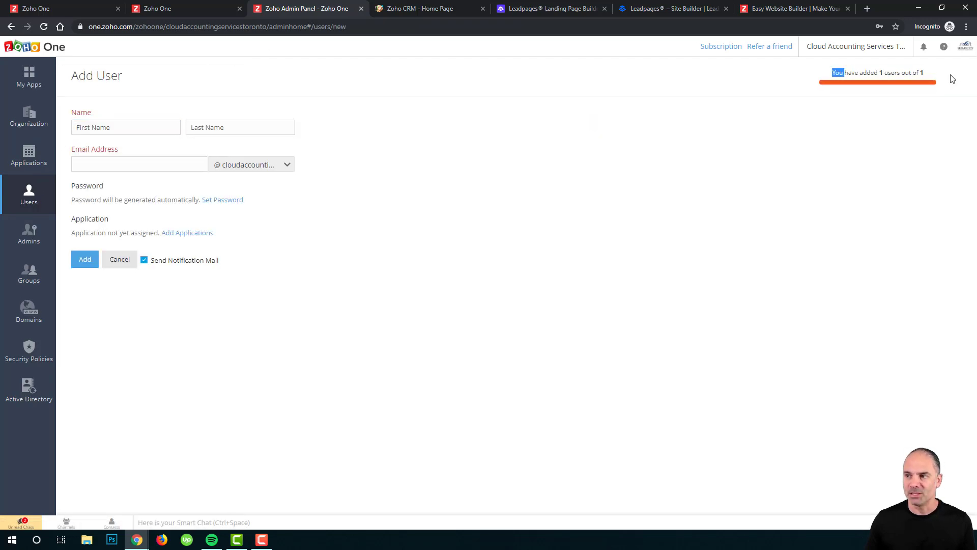
{"action": "double_click", "coordinate": [909, 75]}
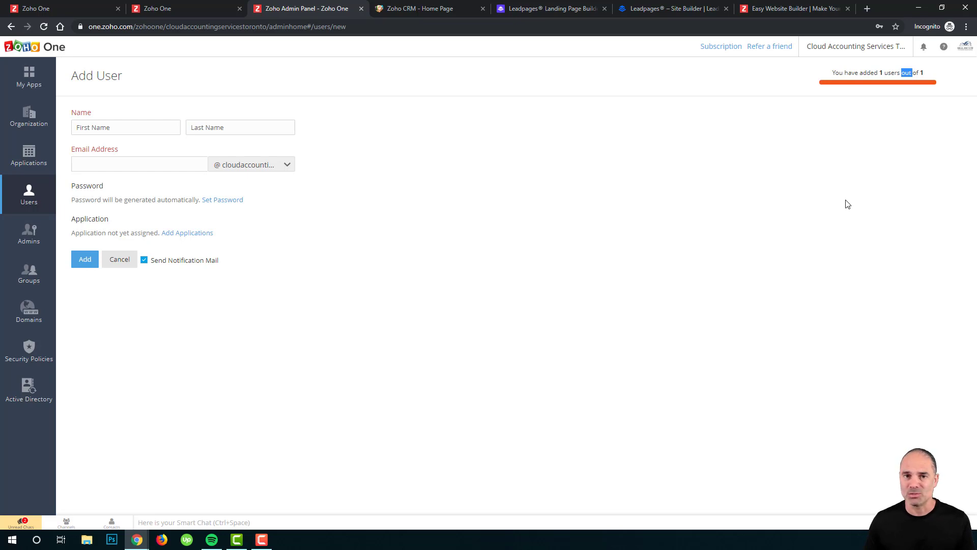
{"action": "left_click", "coordinate": [858, 123]}
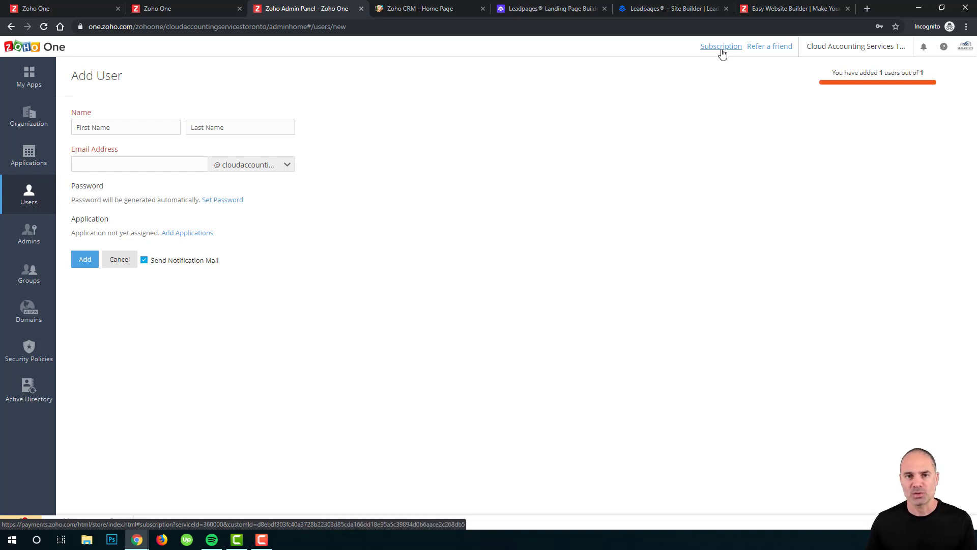
Open Domains and submit test.com as a new domain.
{"action": "left_click", "coordinate": [29, 312]}
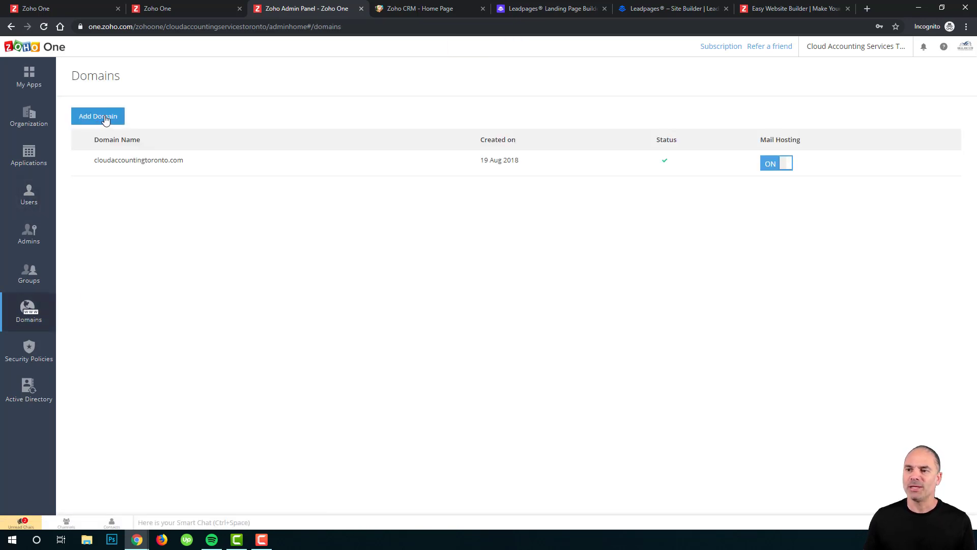
{"action": "left_click", "coordinate": [104, 120]}
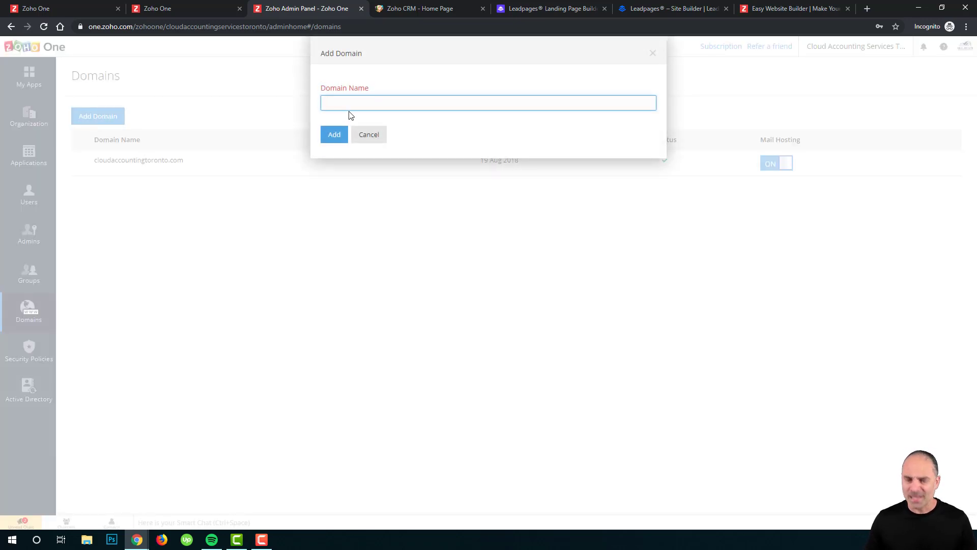
{"action": "type", "text": "test.com"}
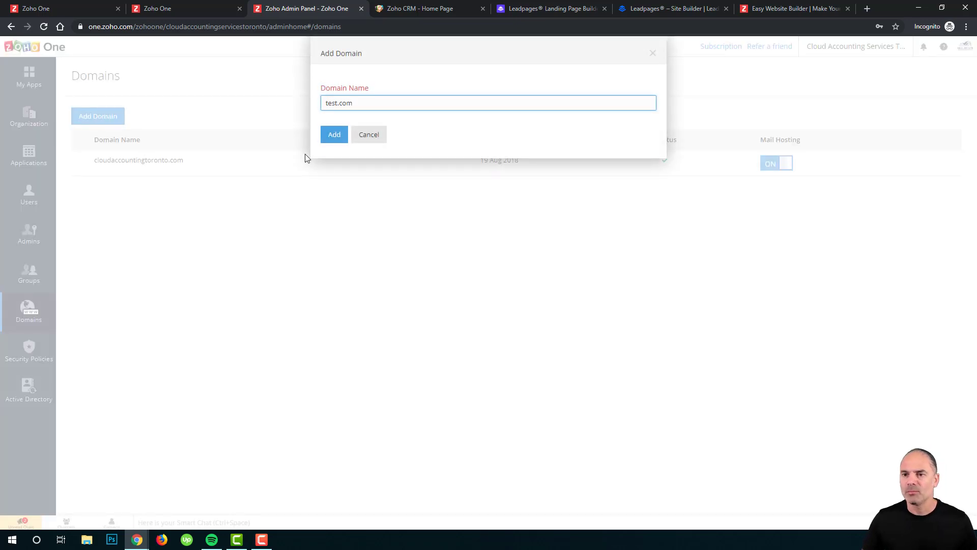
{"action": "left_click", "coordinate": [334, 134]}
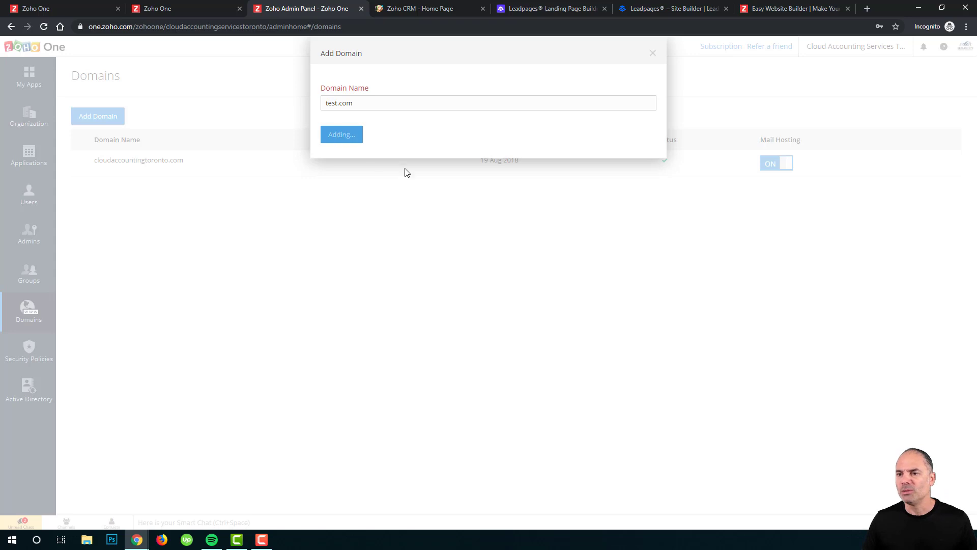
Revise the domain to test1111.com, then te44st1111.com, resubmitting each.
{"action": "left_click", "coordinate": [339, 102]}
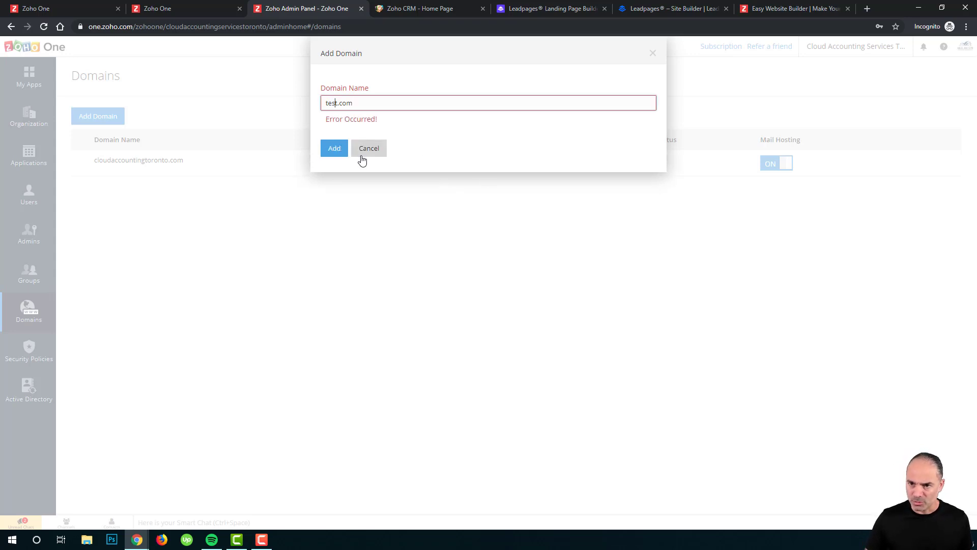
{"action": "key", "text": "Right"}
{"action": "type", "text": "1111"}
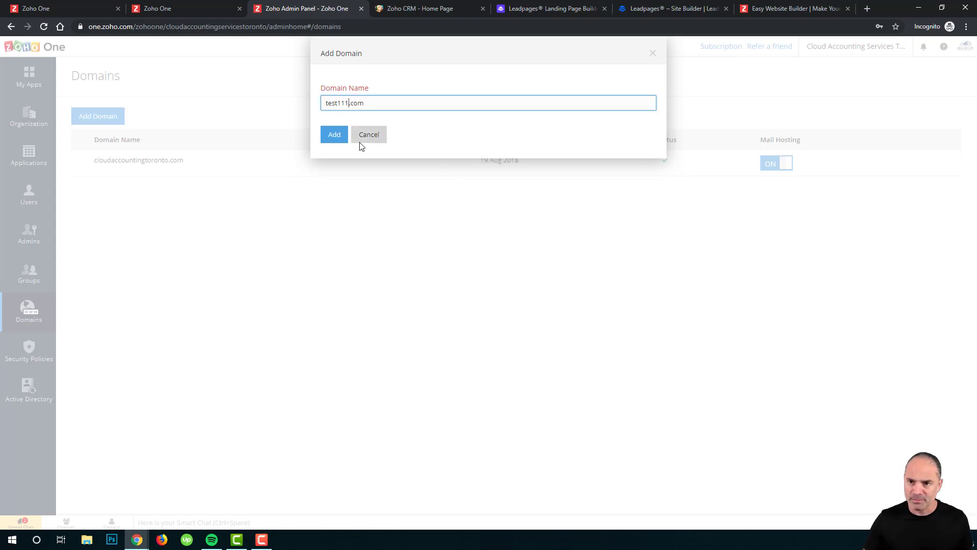
{"action": "left_click", "coordinate": [335, 139]}
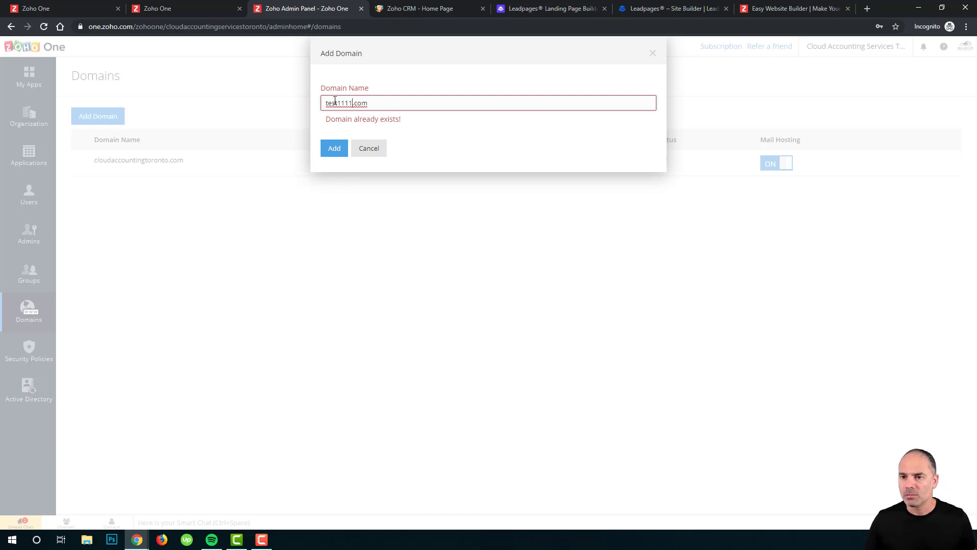
{"action": "left_click", "coordinate": [332, 103]}
{"action": "type", "text": "44"}
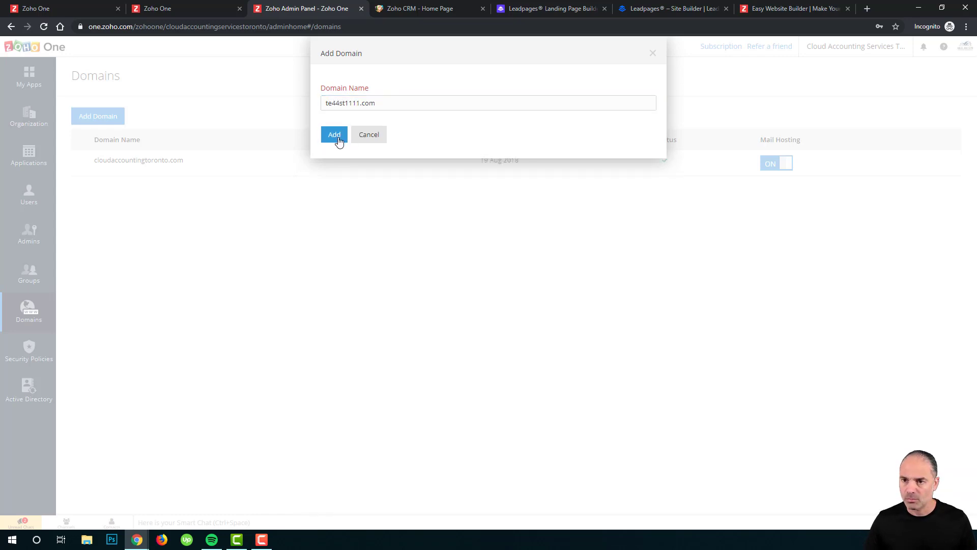
{"action": "left_click", "coordinate": [334, 135]}
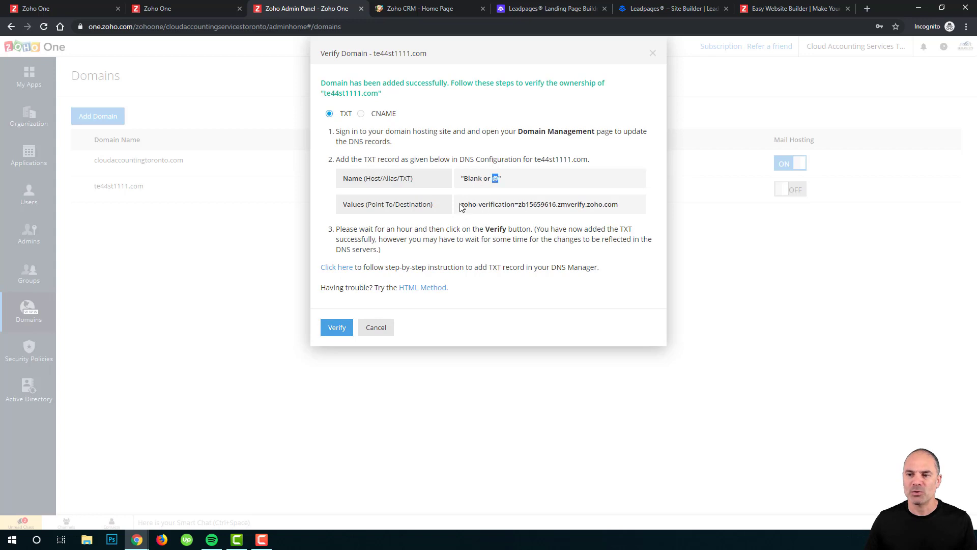
Copy the TXT verification value, try verifying te44st1111.com, and close the failed-verification dialog.
{"action": "left_click_drag", "start_coordinate": [461, 204], "coordinate": [627, 205]}
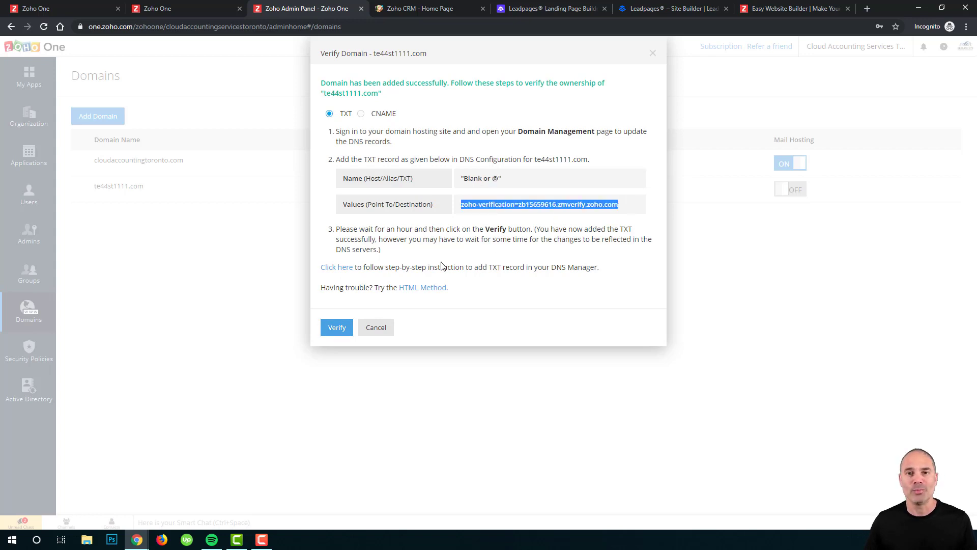
{"action": "left_click", "coordinate": [340, 328]}
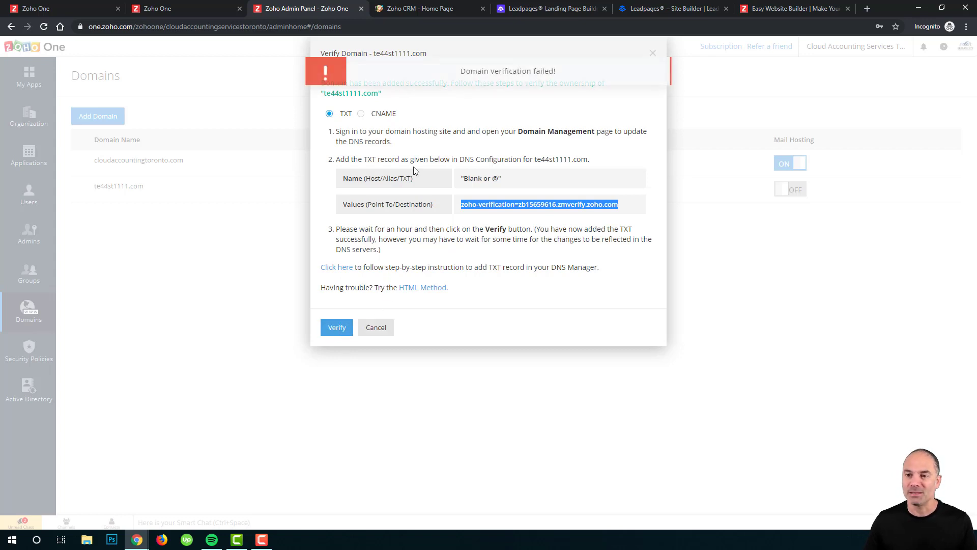
{"action": "left_click_drag", "start_coordinate": [460, 72], "coordinate": [579, 77]}
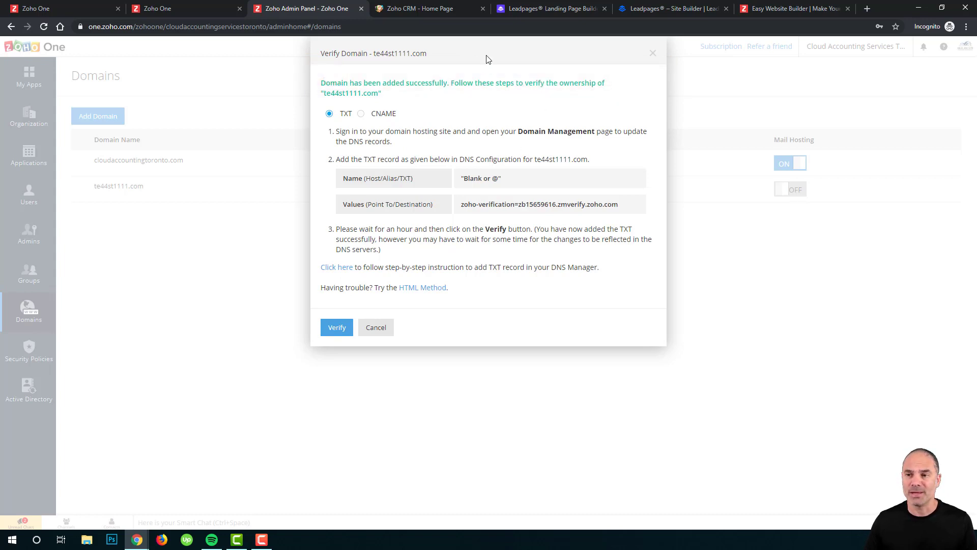
{"action": "left_click", "coordinate": [653, 54]}
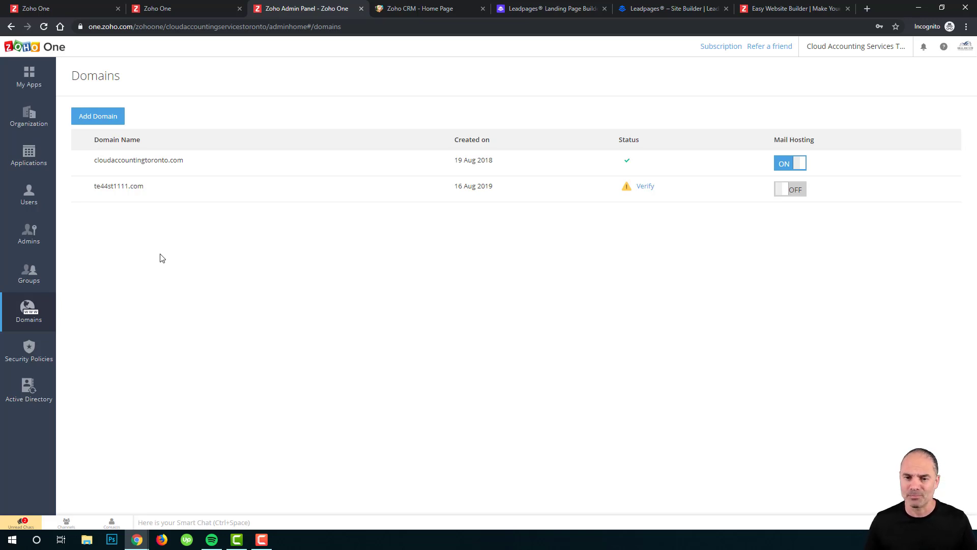
Open the Organization page to review its contact, address and regional settings.
{"action": "left_click", "coordinate": [30, 121]}
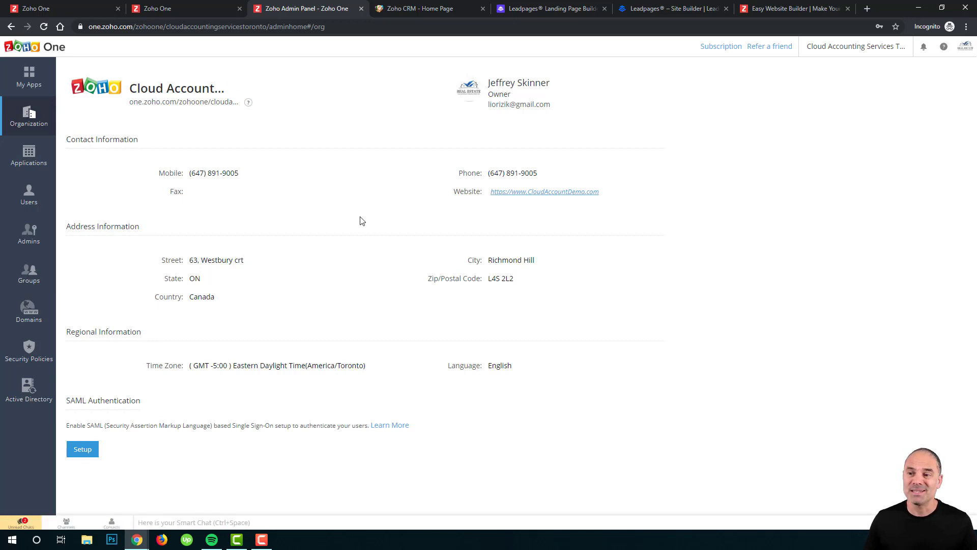
{"action": "mouse_move", "coordinate": [360, 255]}
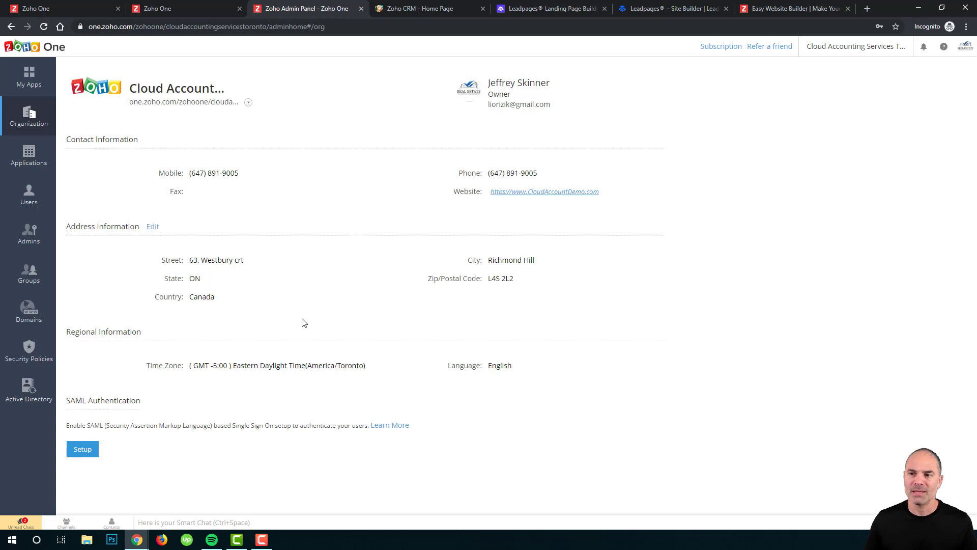